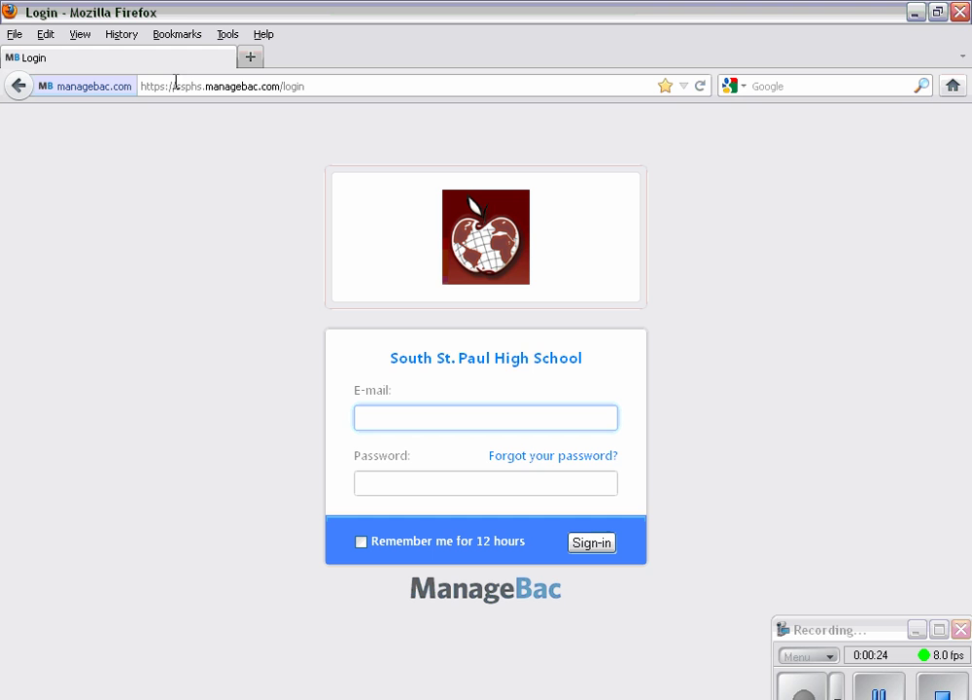
# - Sign in to the student account with the suggested e-mail address and account password
pyautogui.moveTo(316, 84); pyautogui.dragTo(130, 72)
pyautogui.click(336, 88)
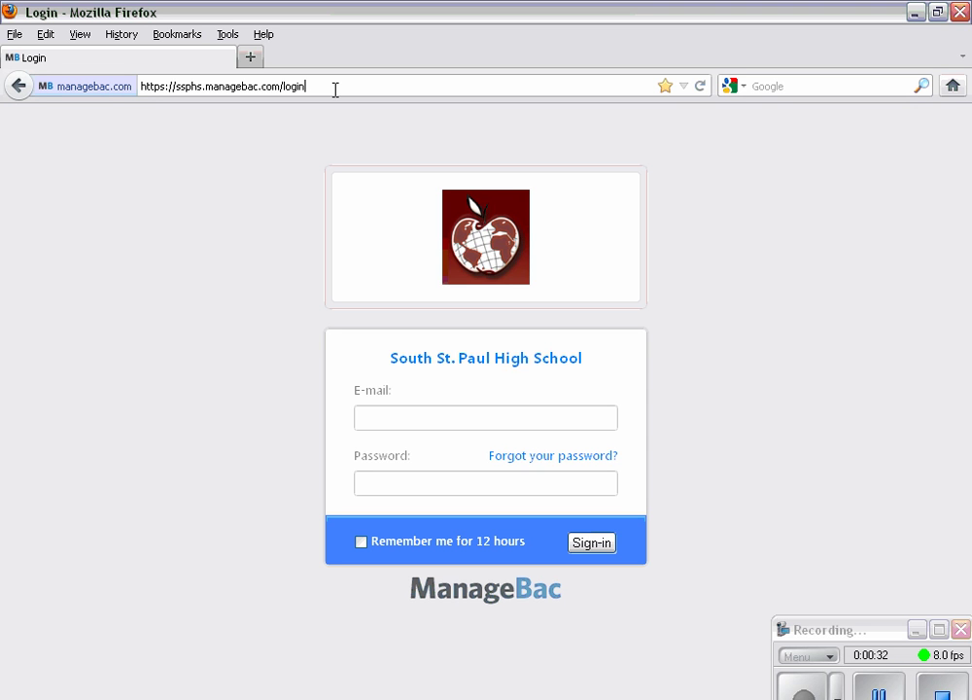
pyautogui.click(371, 412)
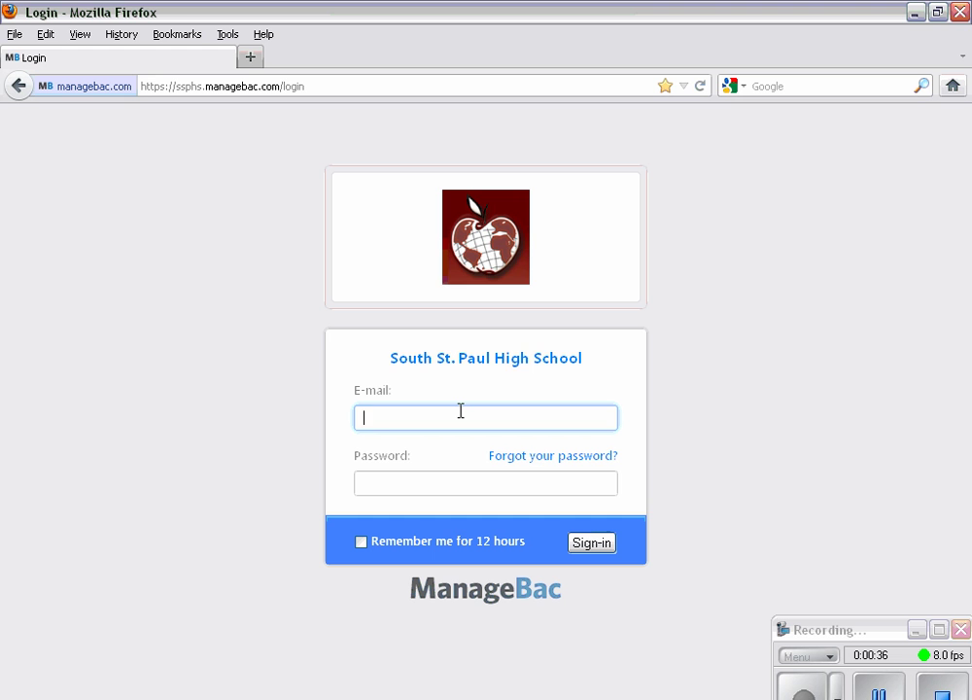
pyautogui.write('susi')
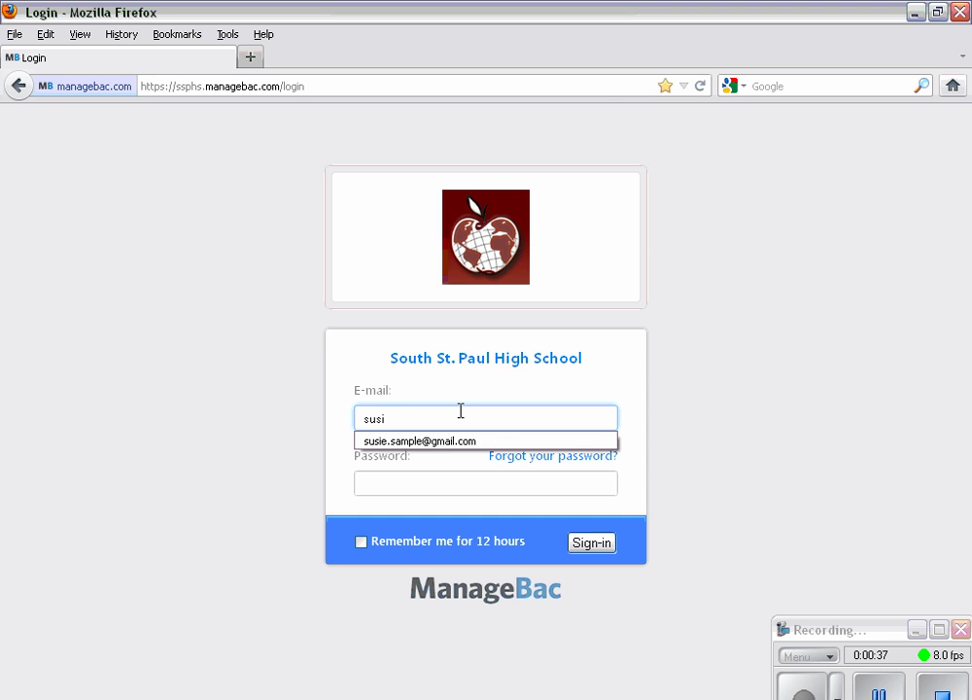
pyautogui.click(442, 442)
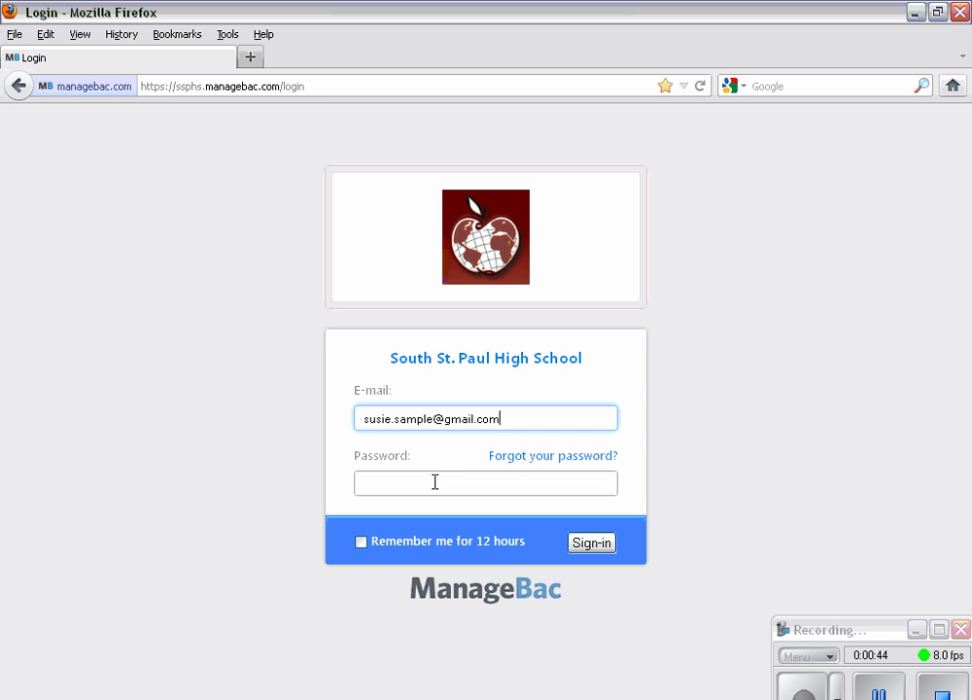
pyautogui.click(435, 482)
pyautogui.write('********')
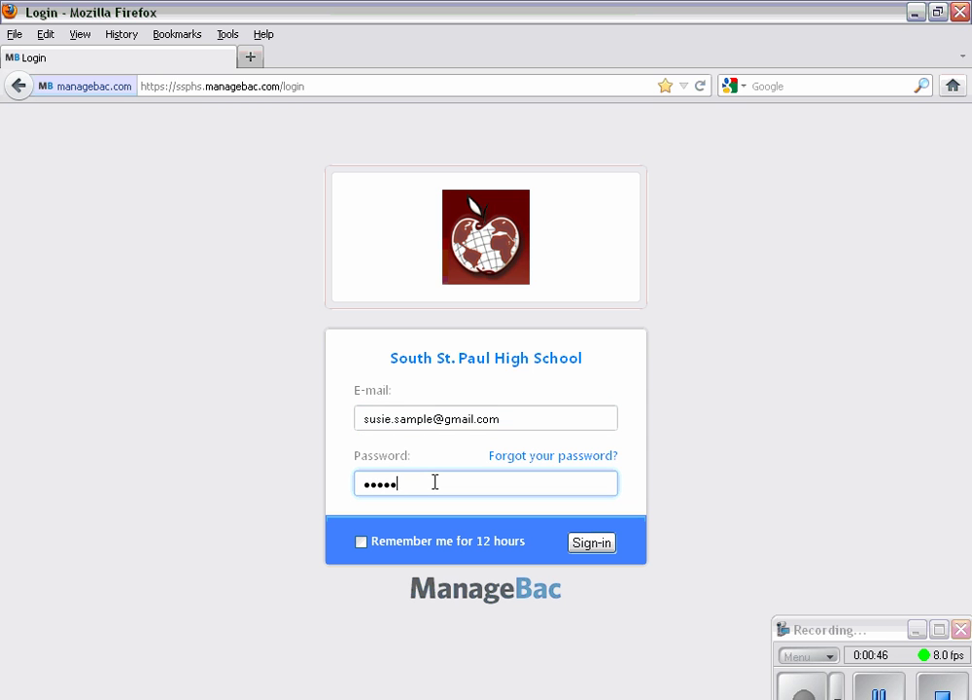
pyautogui.click(574, 542)
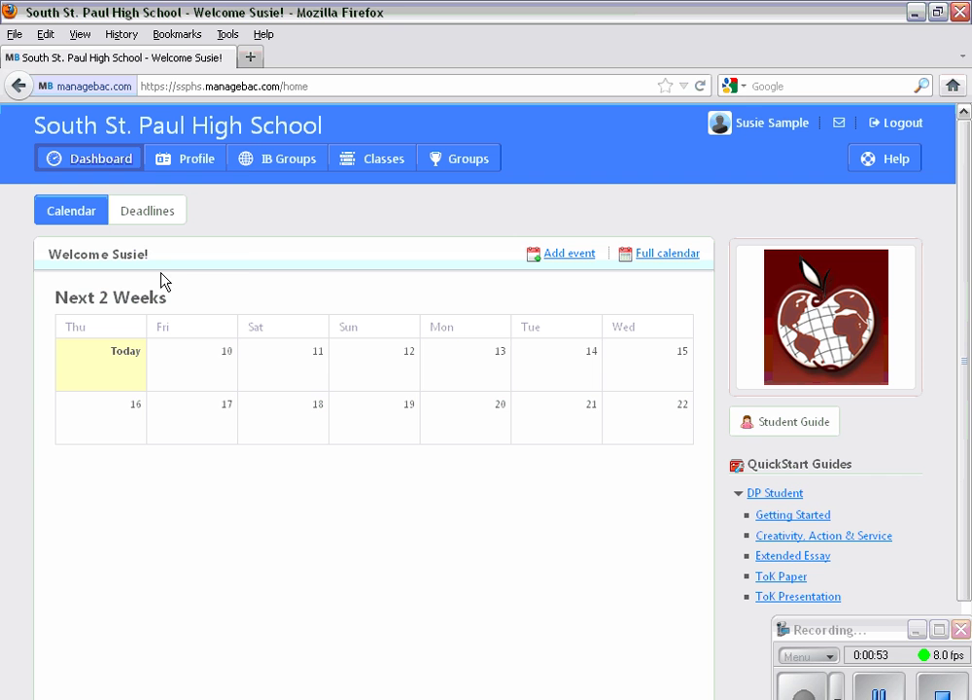
# - Open the CAS Worksheet from the IB Groups menu
pyautogui.moveTo(263, 164)
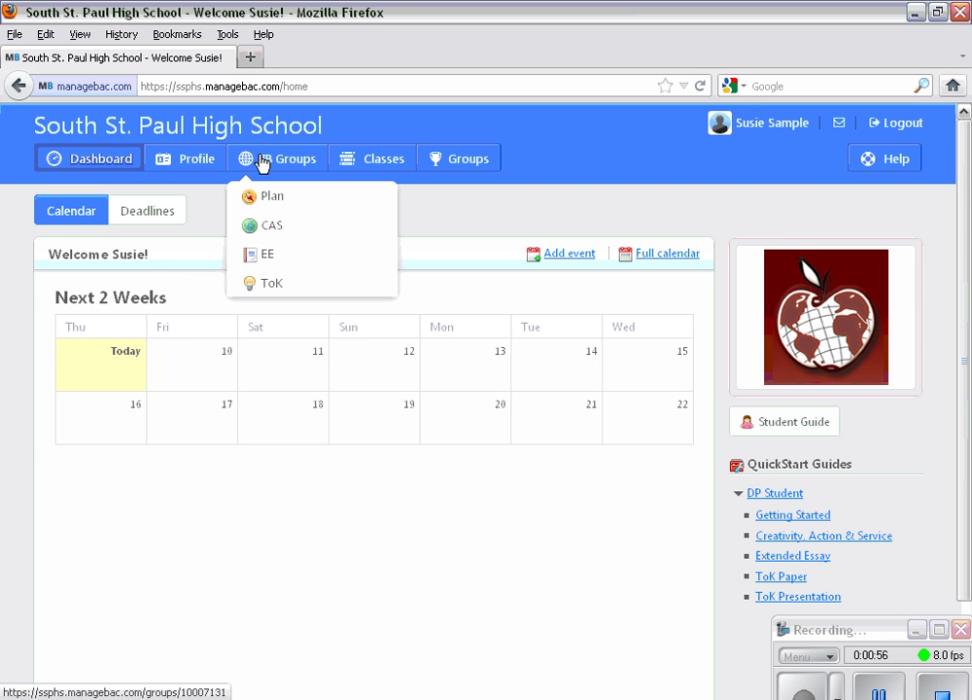
pyautogui.click(259, 231)
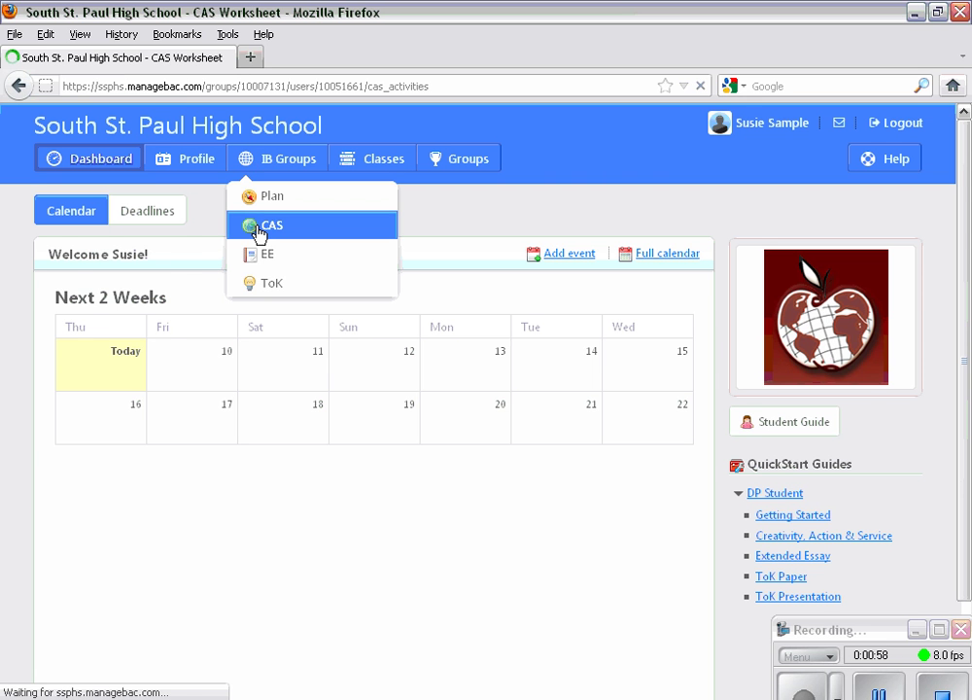
pyautogui.scroll(-4, 599, 352)
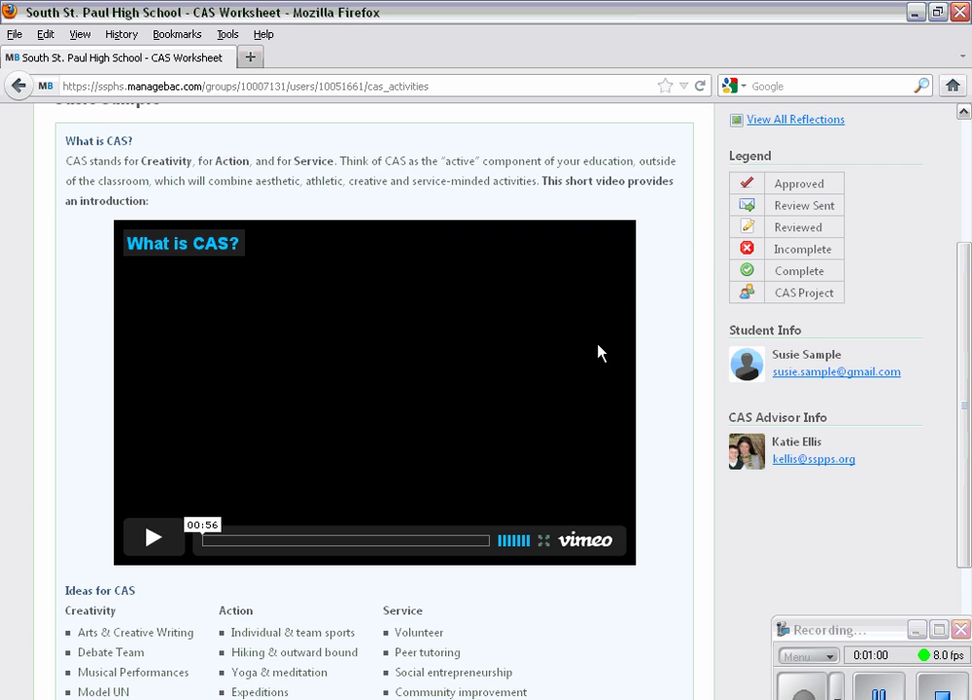
pyautogui.scroll(4, 599, 352)
pyautogui.scroll(-4, 599, 352)
# - Read through the Ideas for CAS, highlighting the Yearbook idea, then return to the top
pyautogui.scroll(-4, 442, 225)
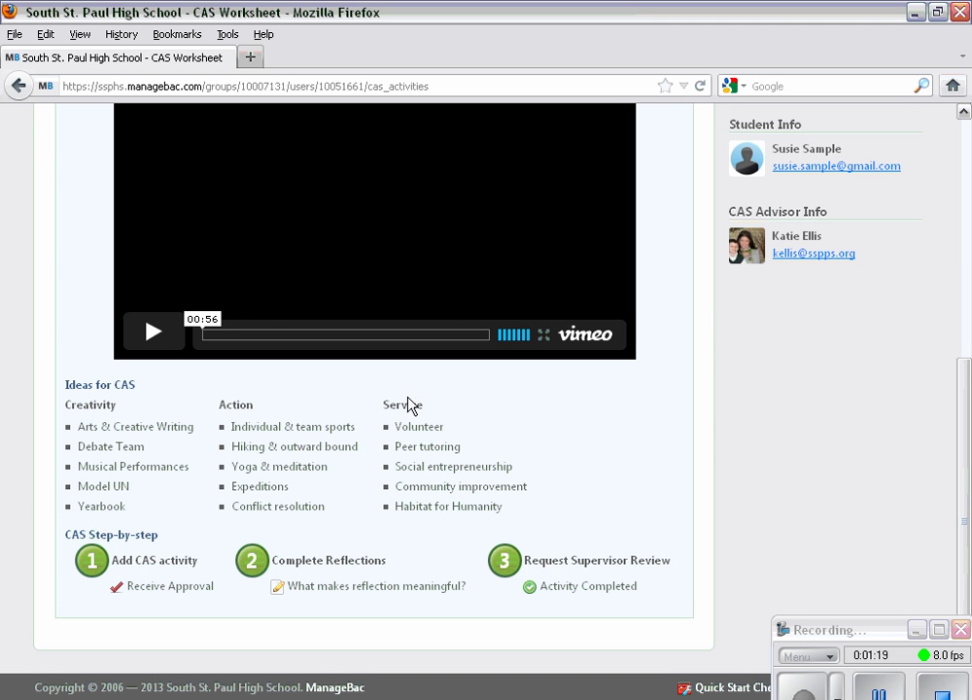
pyautogui.moveTo(141, 516); pyautogui.dragTo(90, 512)
pyautogui.click(73, 515)
pyautogui.doubleClick(76, 513)
pyautogui.click(156, 524)
pyautogui.scroll(6, 483, 581)
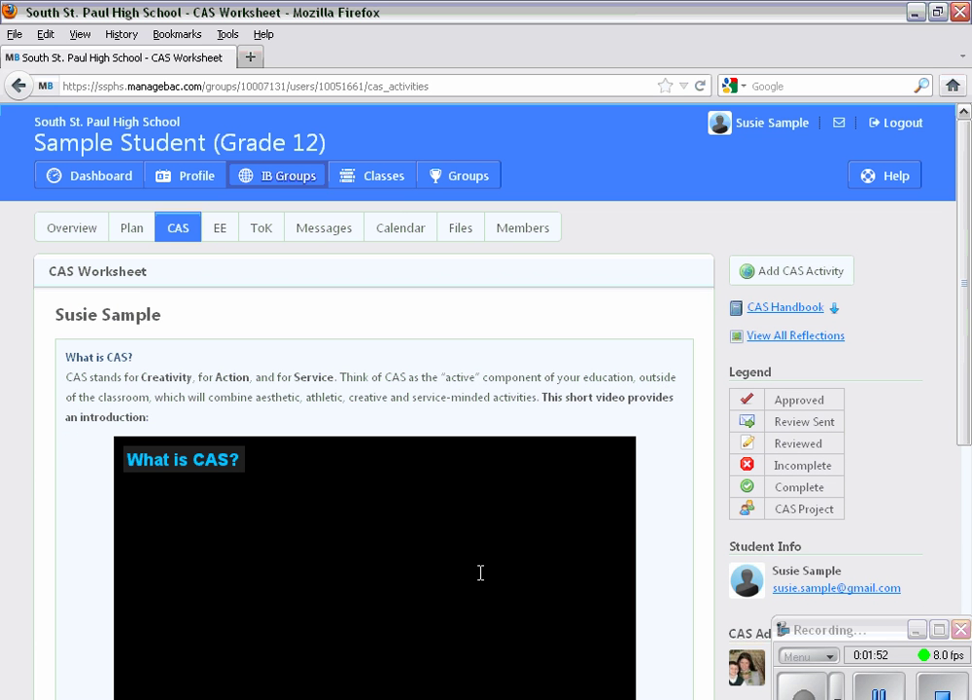
# - Start a new CAS activity named 'Volleyball - junior year'
pyautogui.click(799, 282)
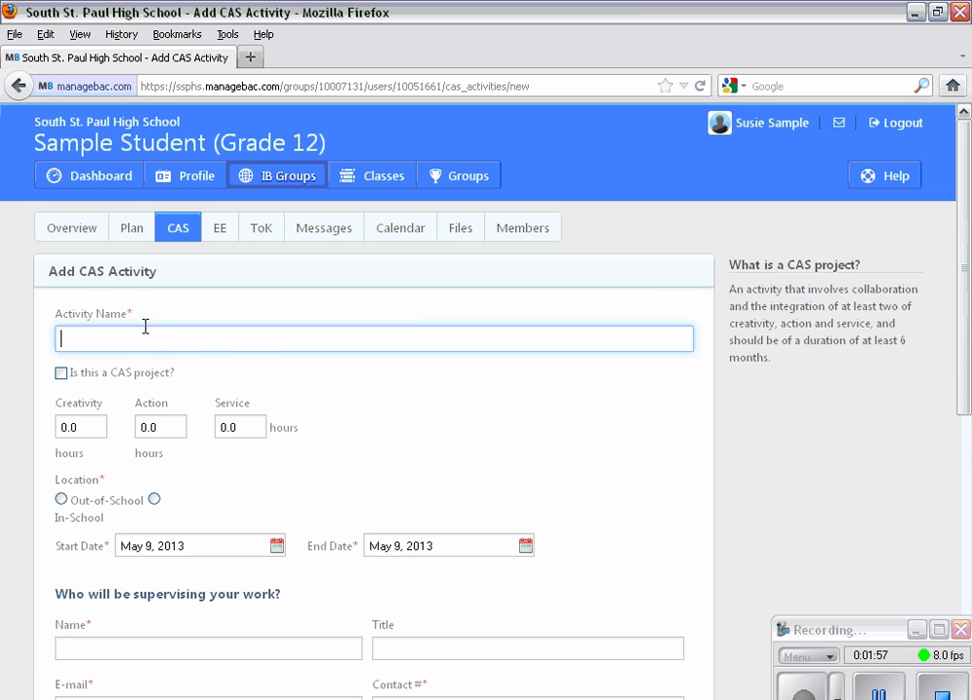
pyautogui.scroll(-6, 145, 326)
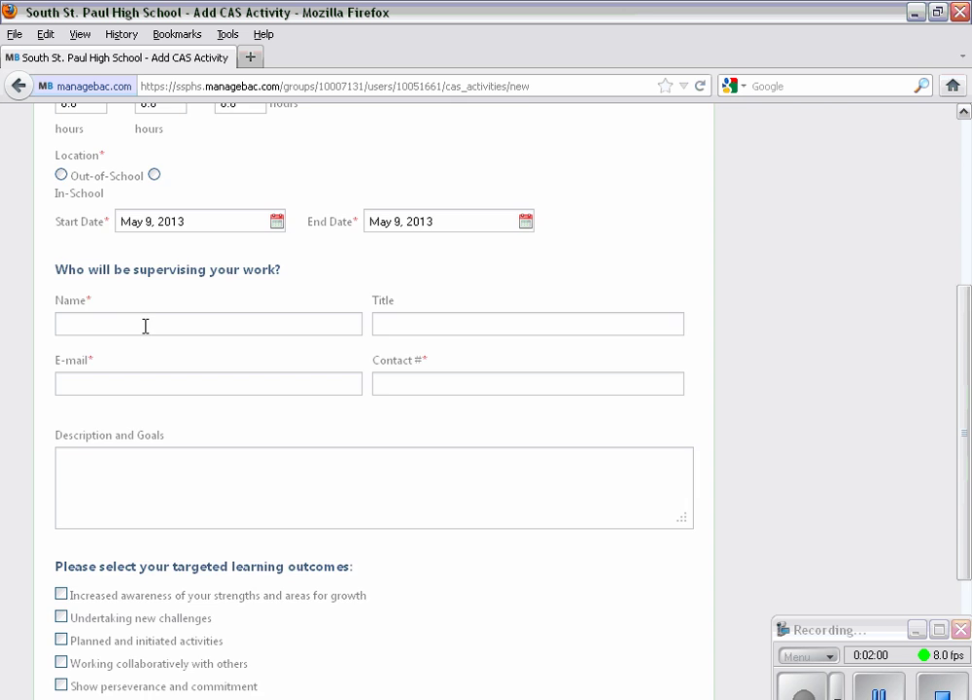
pyautogui.scroll(-2, 145, 334)
pyautogui.scroll(8, 146, 291)
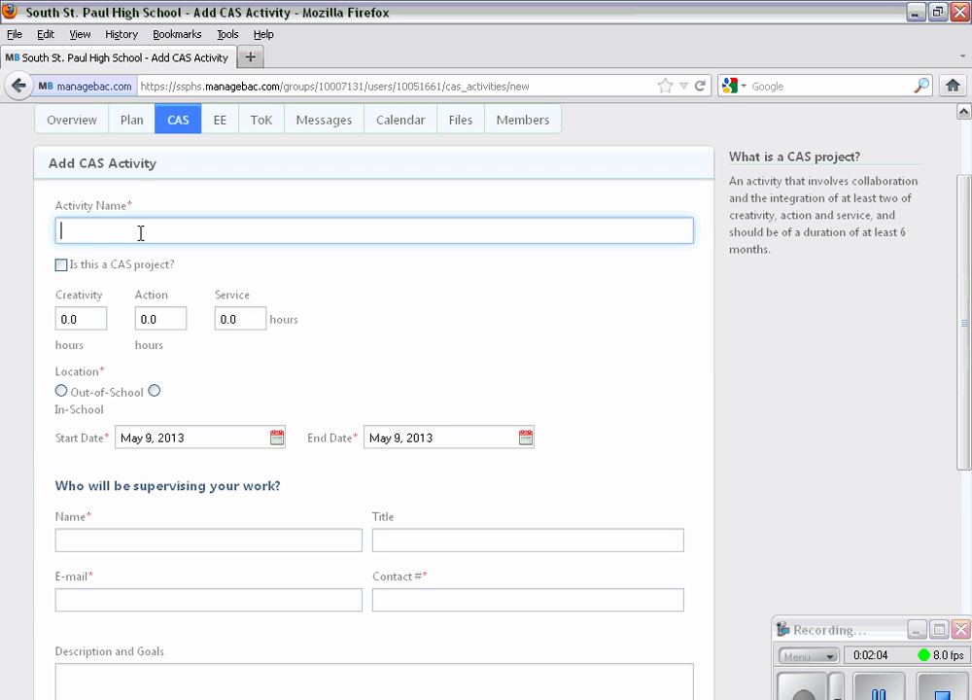
pyautogui.write('Volleyball')
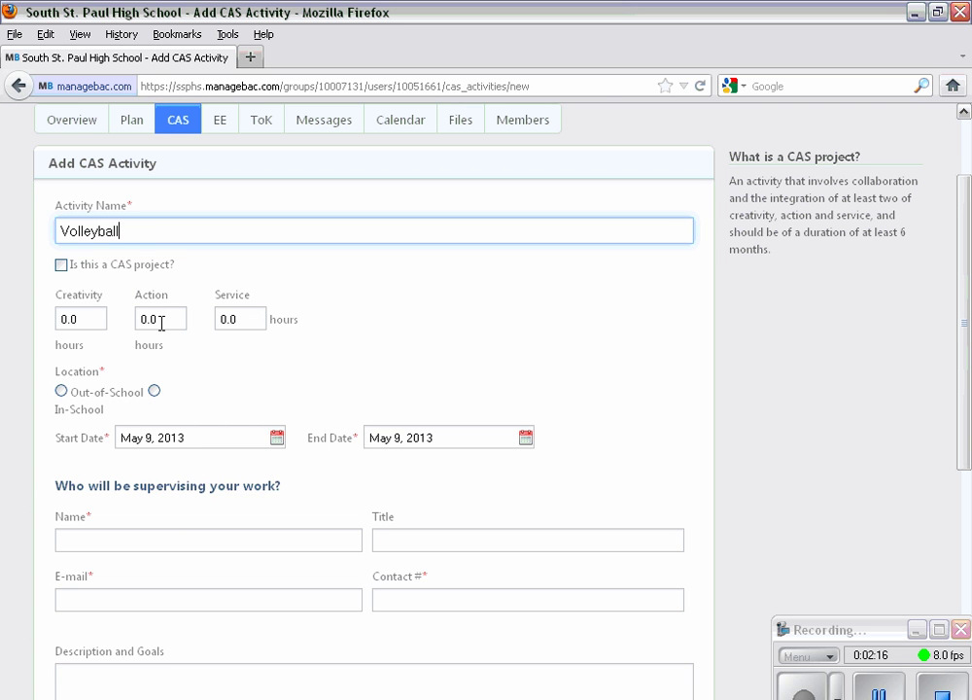
pyautogui.moveTo(161, 322); pyautogui.dragTo(123, 318)
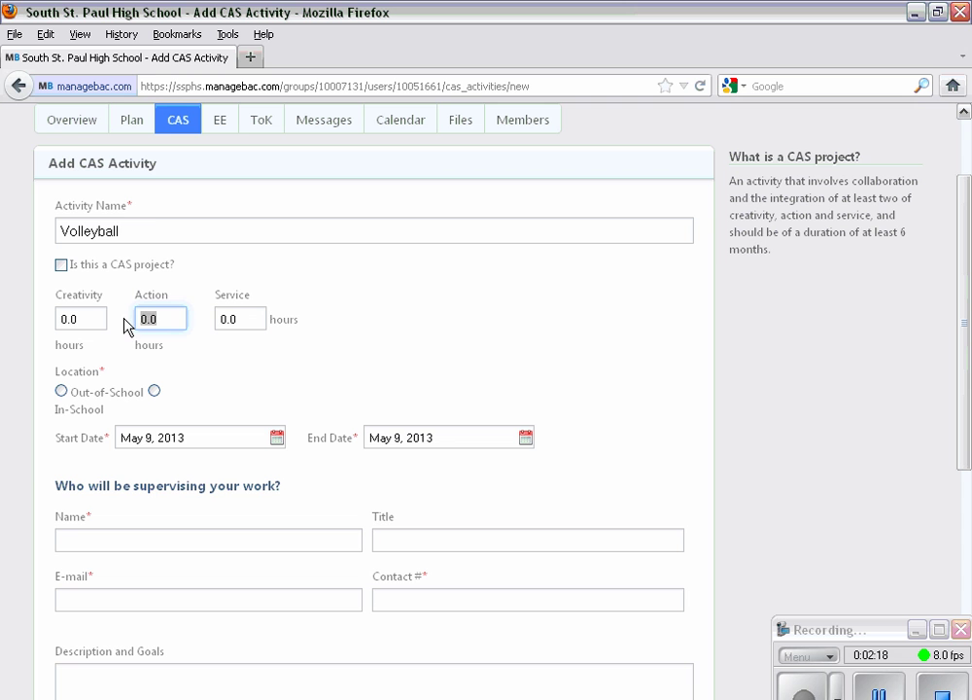
pyautogui.click(147, 229)
pyautogui.write('- junio')
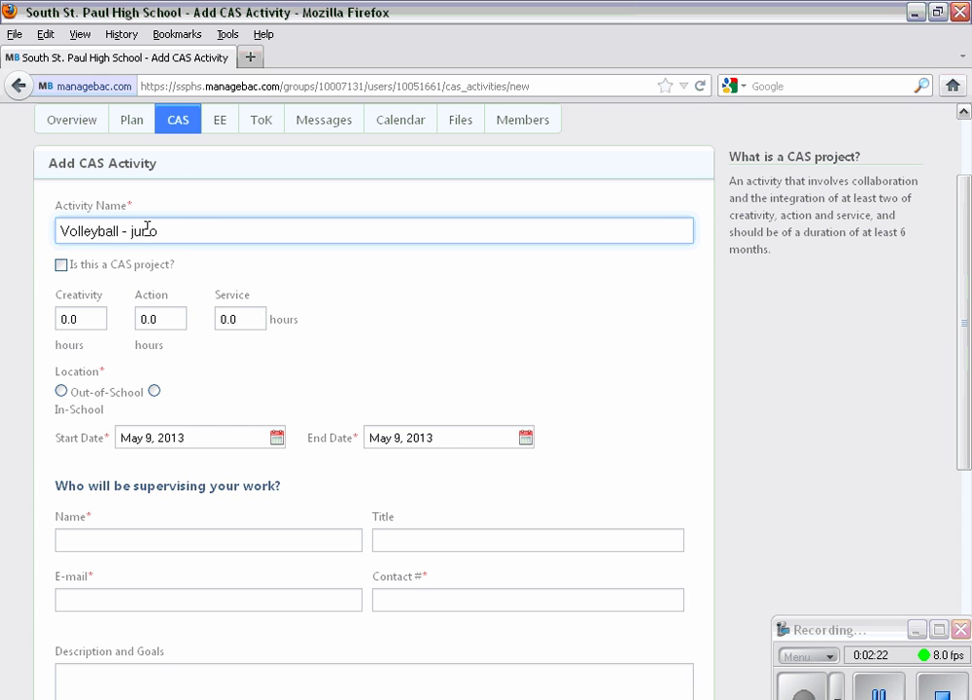
pyautogui.press('BackSpace')
pyautogui.write('u')
pyautogui.press('BackSpace')
pyautogui.write('or year')
# - Set the activity's Action hours to 50
pyautogui.moveTo(164, 318); pyautogui.dragTo(129, 319)
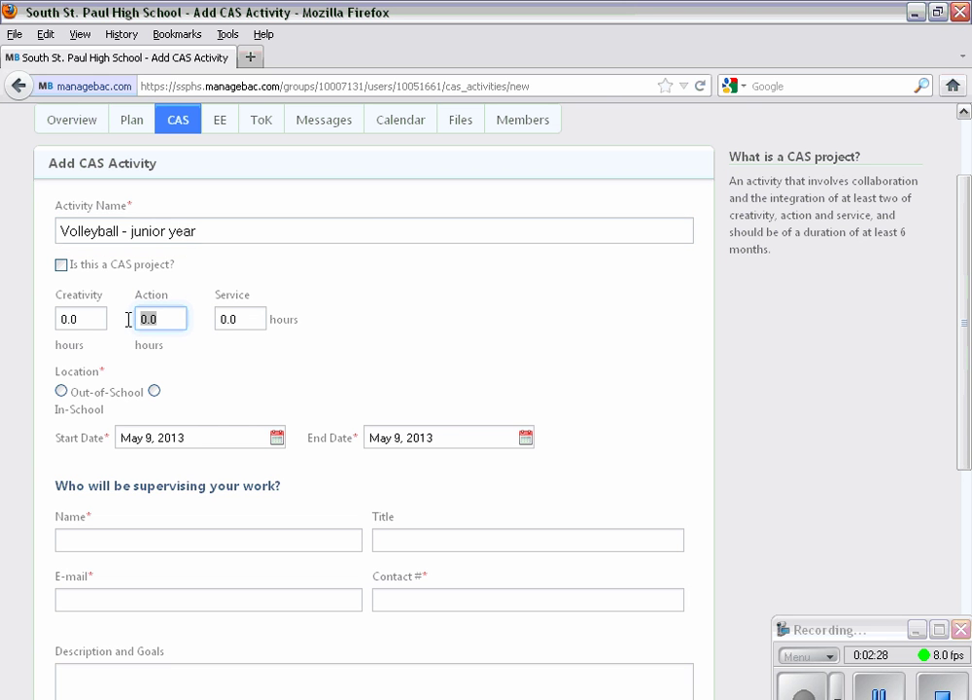
pyautogui.write('50')
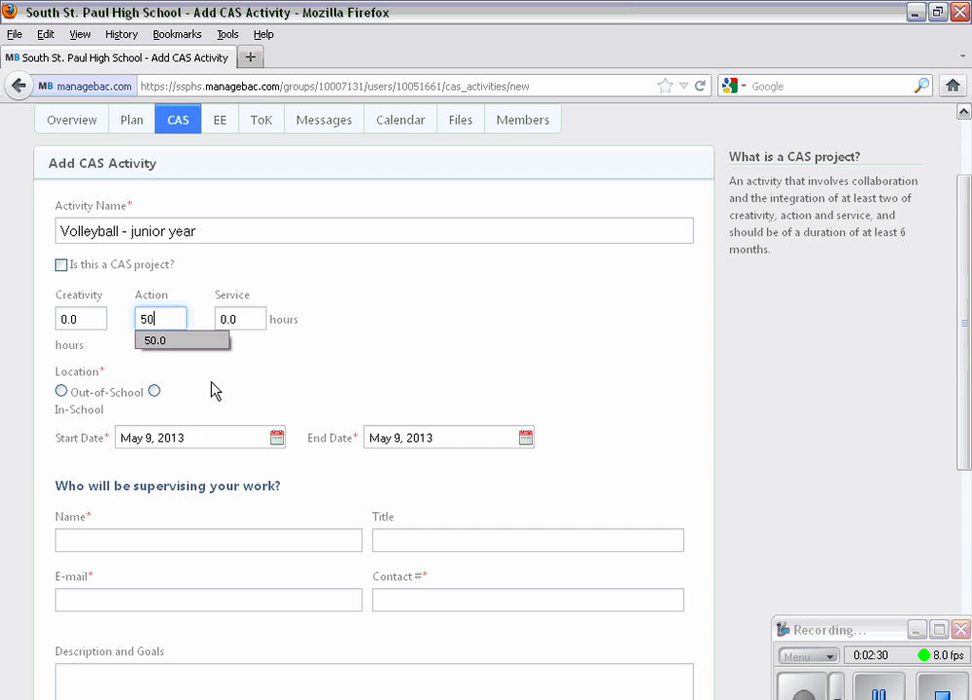
pyautogui.click(211, 390)
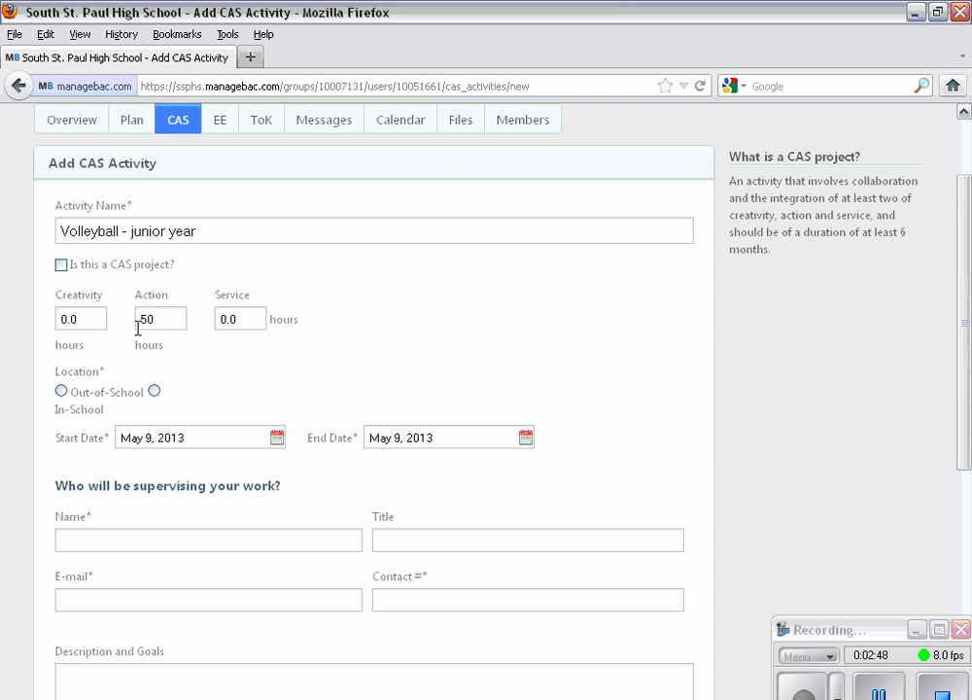
# - Set the activity's start date to September 10, 2013
pyautogui.click(61, 391)
pyautogui.click(278, 439)
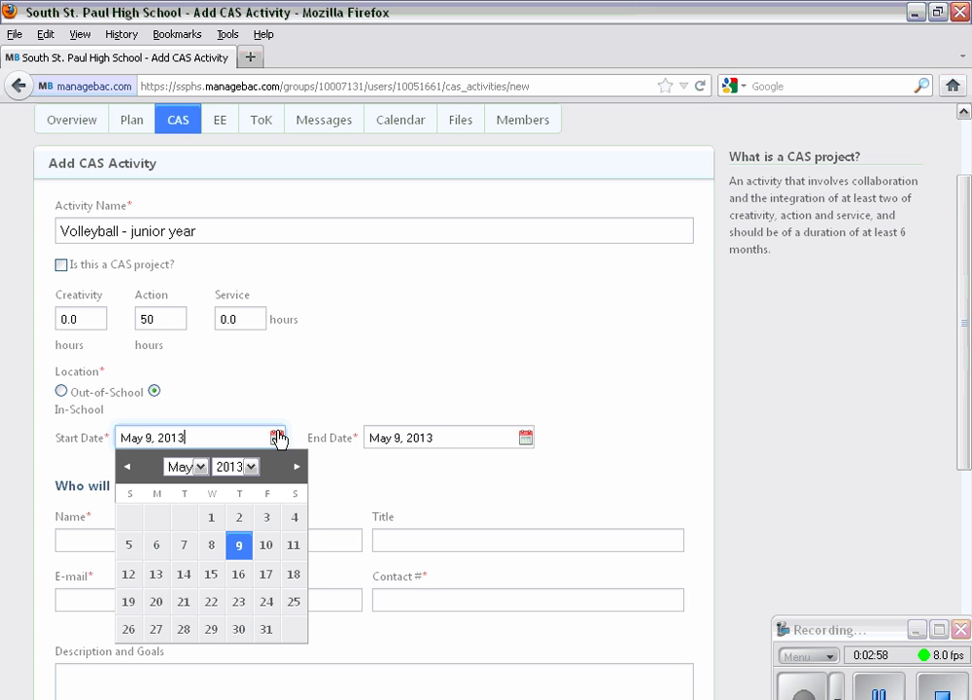
pyautogui.click(297, 468)
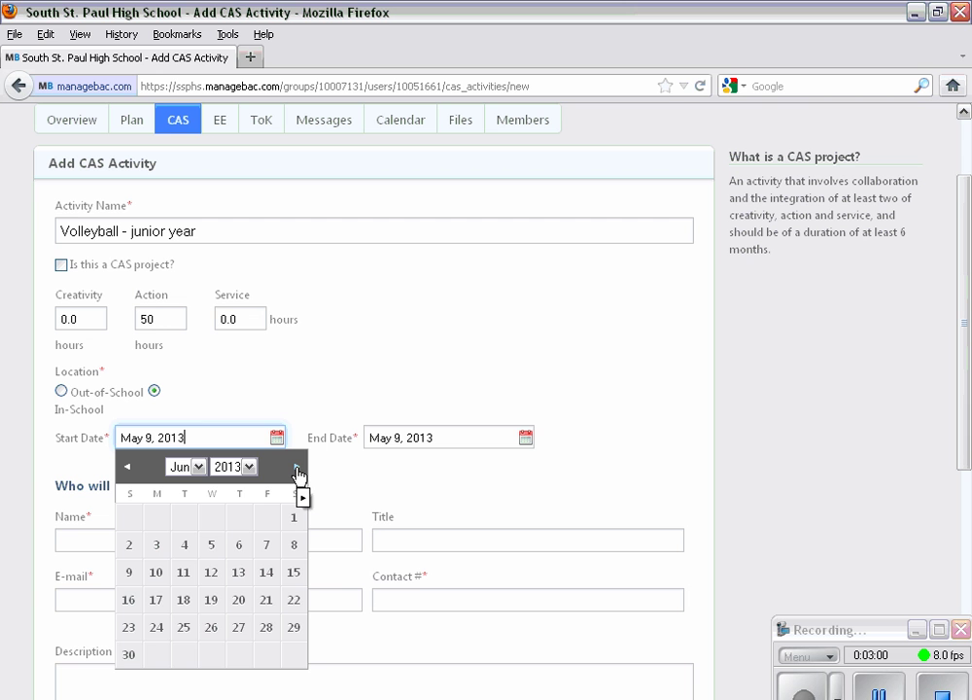
pyautogui.click(297, 469)
pyautogui.click(297, 469)
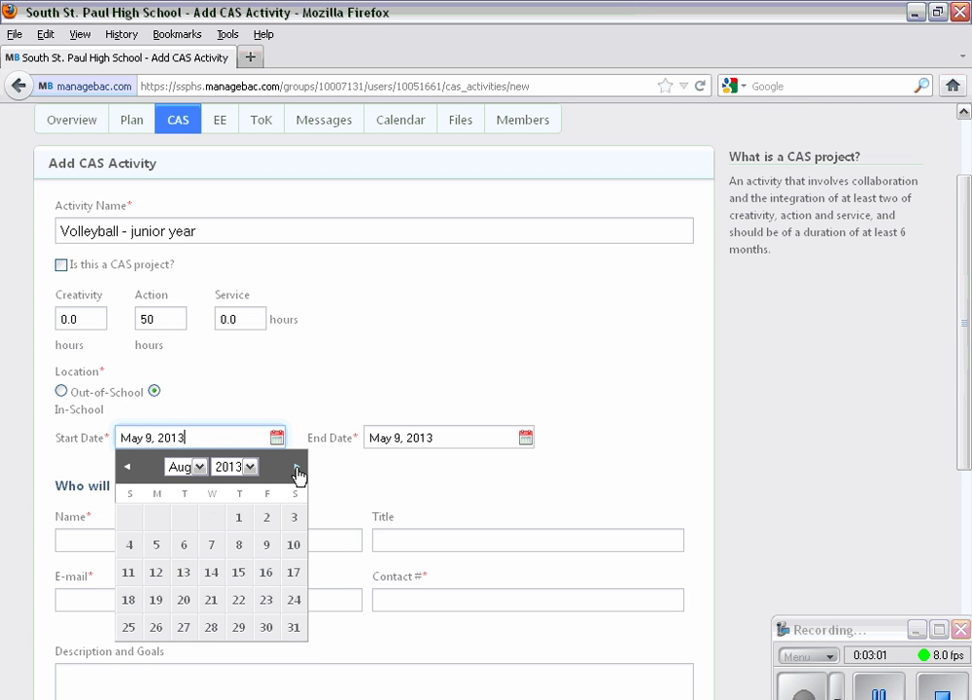
pyautogui.click(296, 468)
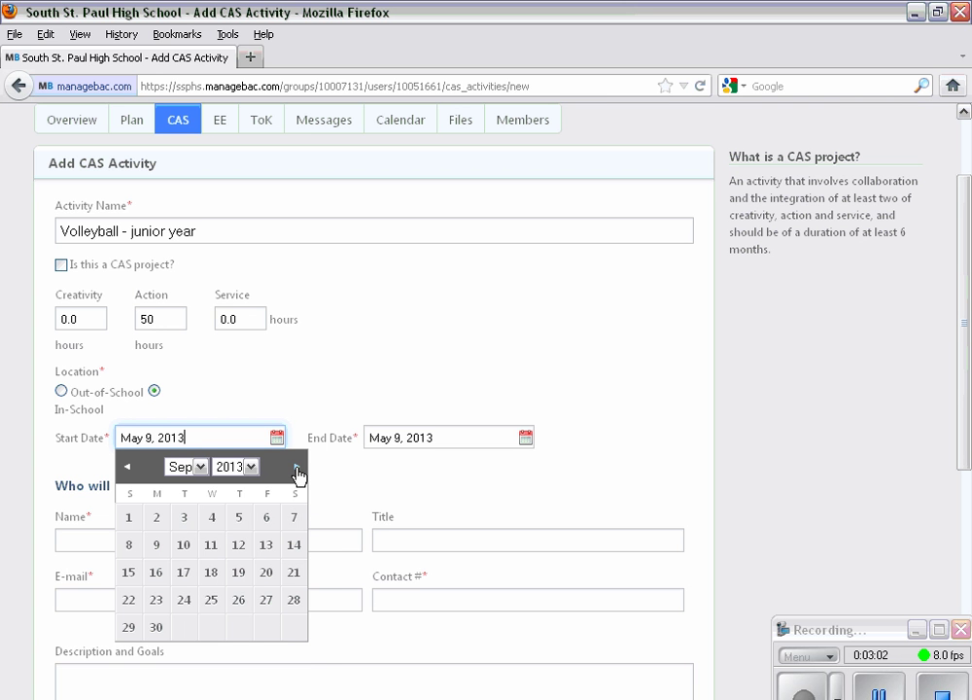
pyautogui.click(184, 546)
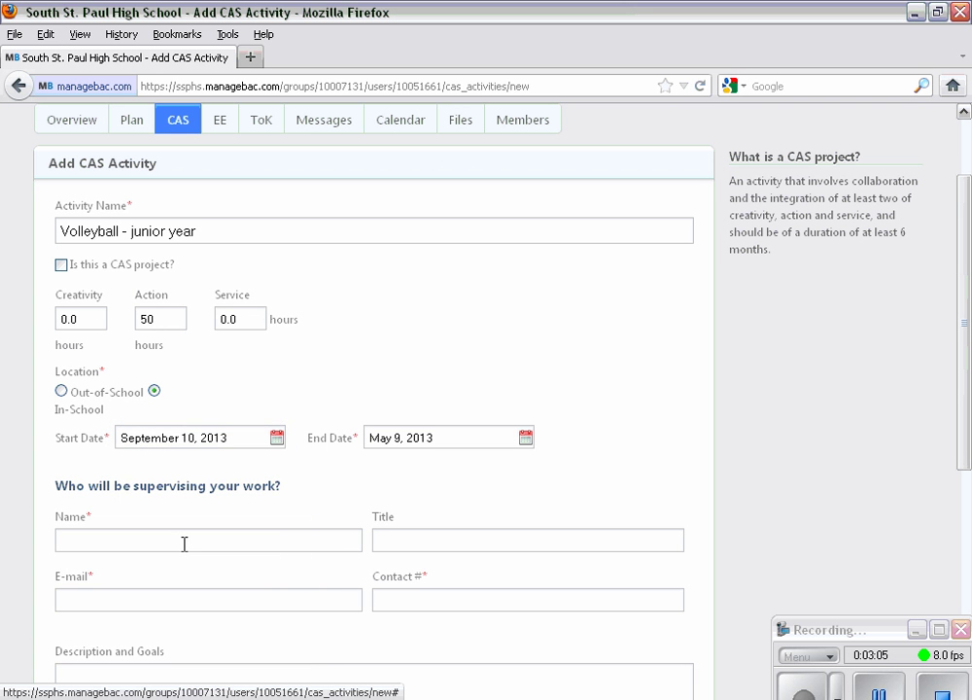
# - Set the activity's end date to October 31, 2013
pyautogui.click(525, 442)
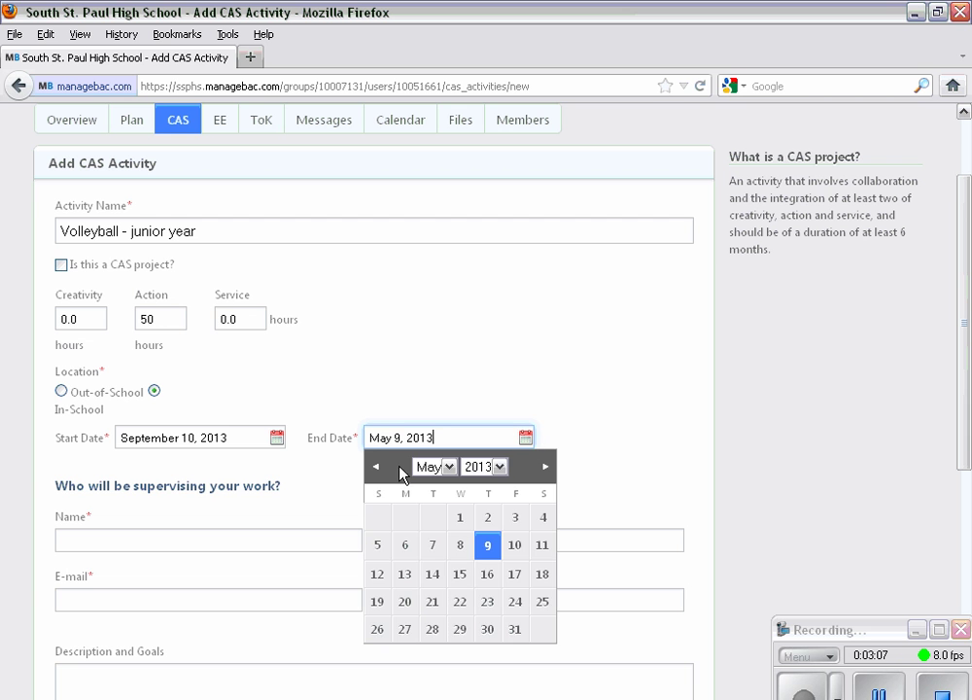
pyautogui.click(545, 469)
pyautogui.click(545, 468)
pyautogui.click(545, 469)
pyautogui.click(546, 469)
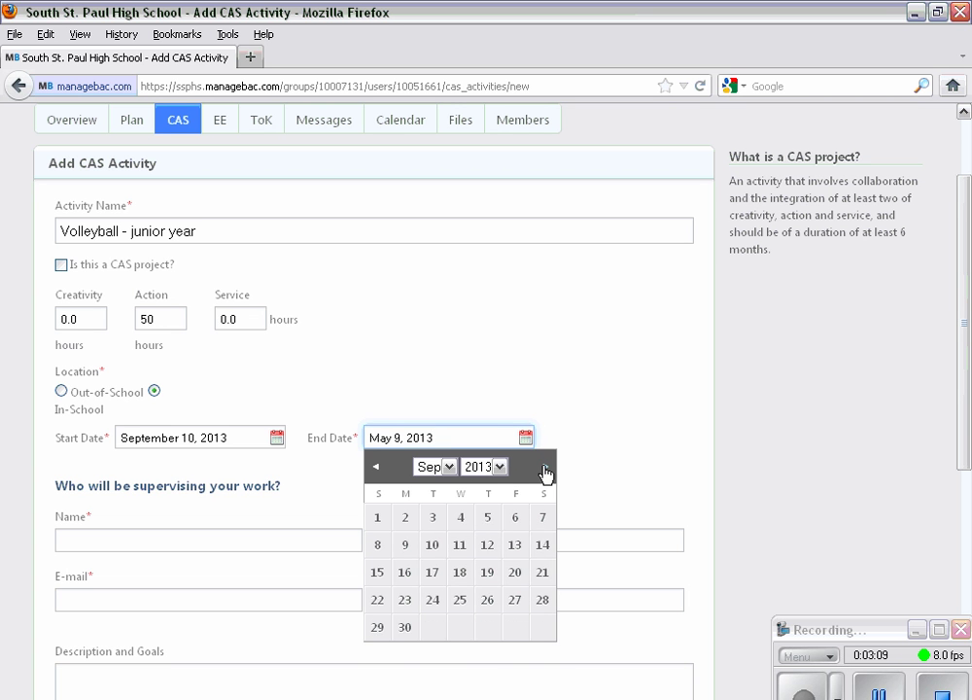
pyautogui.click(546, 469)
pyautogui.click(488, 630)
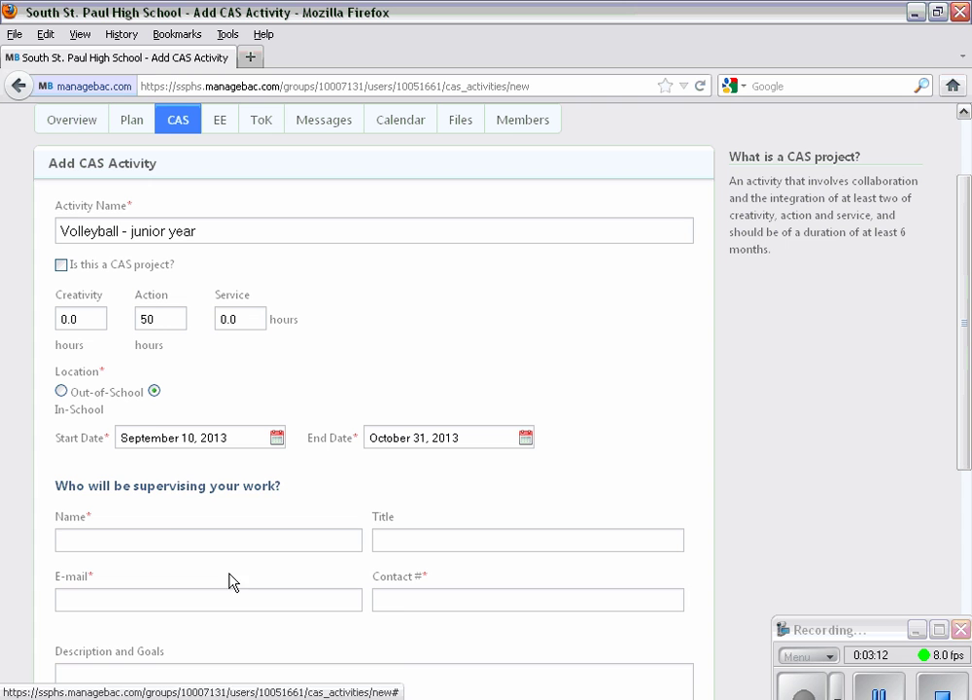
pyautogui.click(167, 541)
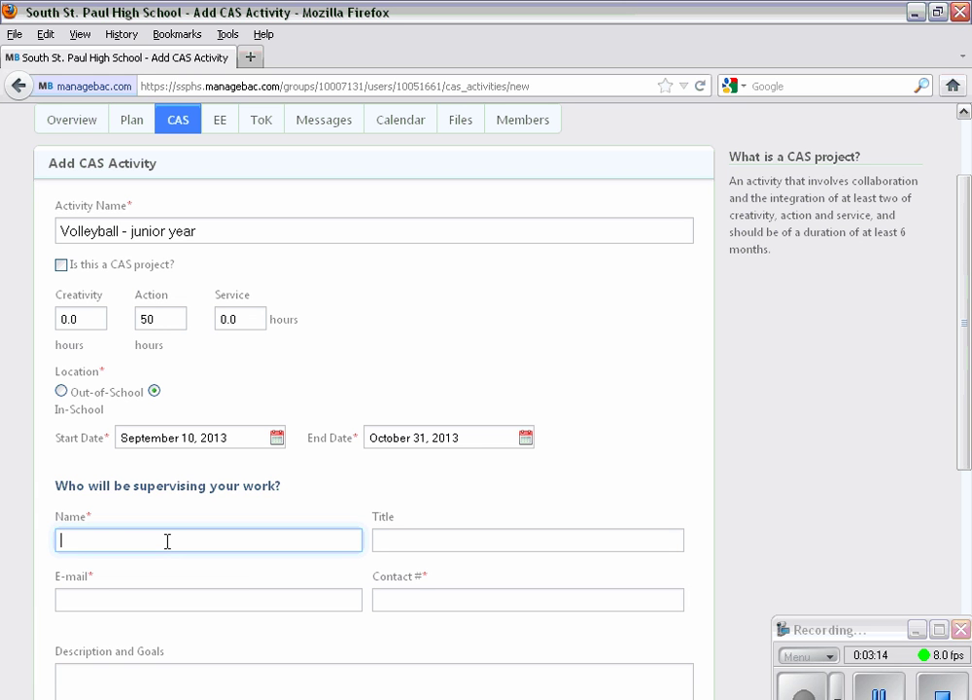
# - Enter the supervisor's full name, school e-mail address and phone number in Name, E-mail and Contact #
pyautogui.press('Tab')
pyautogui.press('Tab')
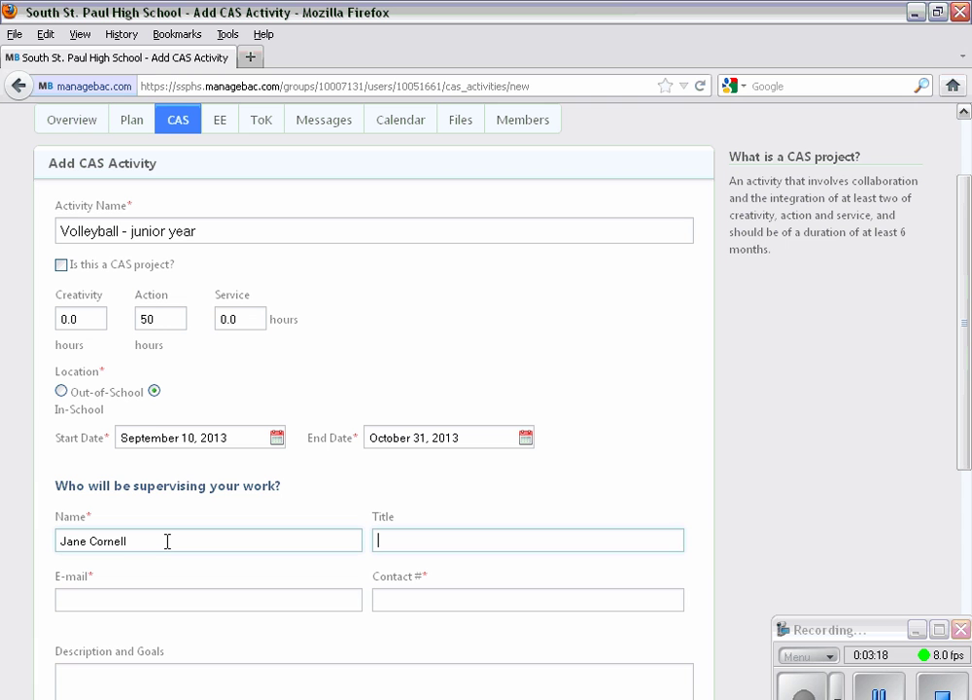
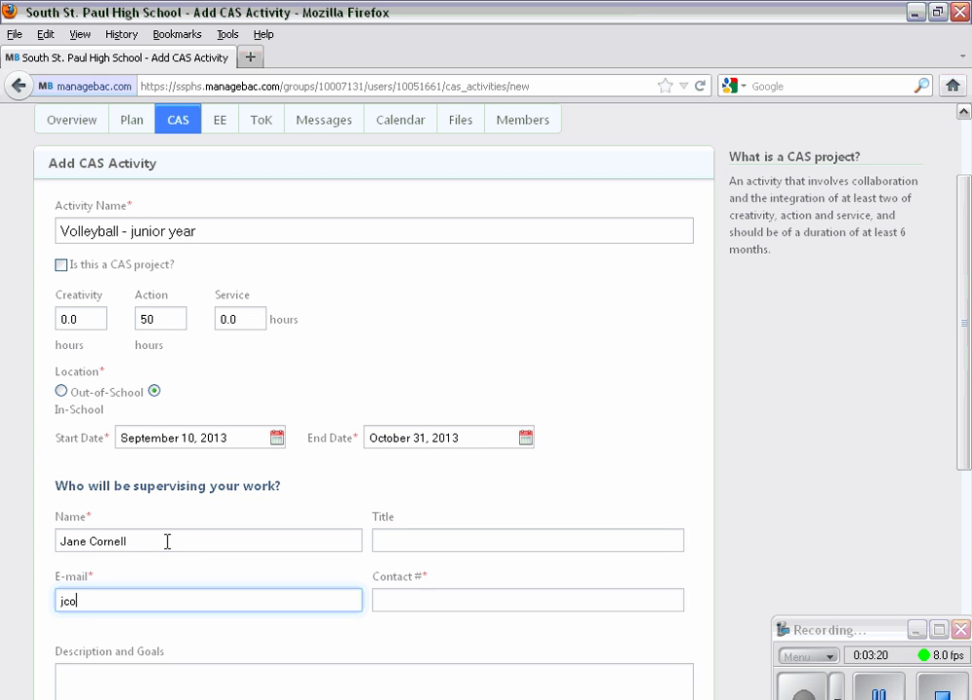
pyautogui.press('Tab')
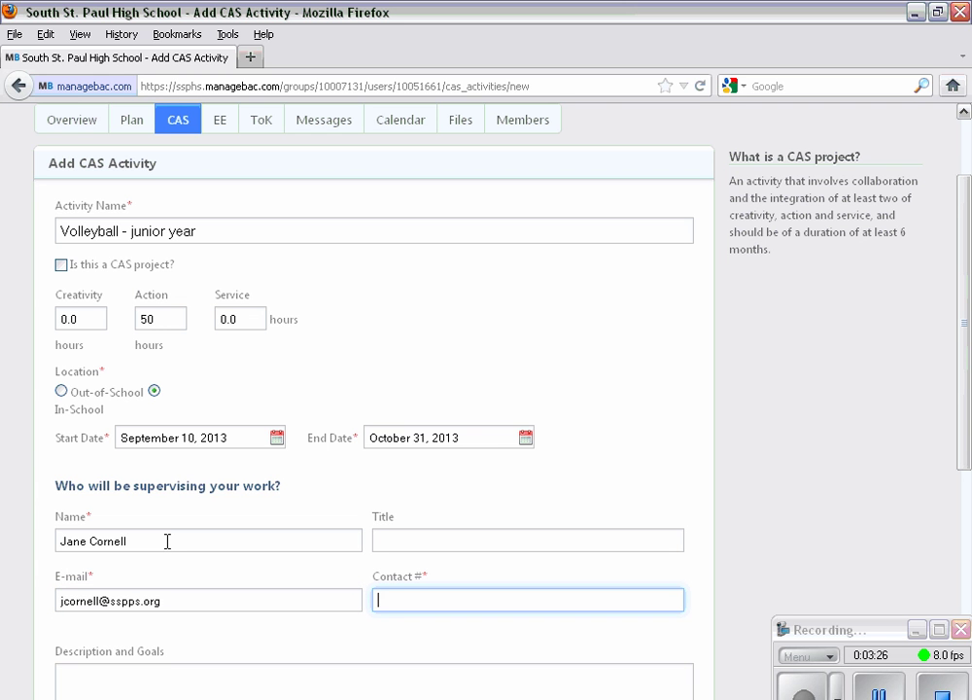
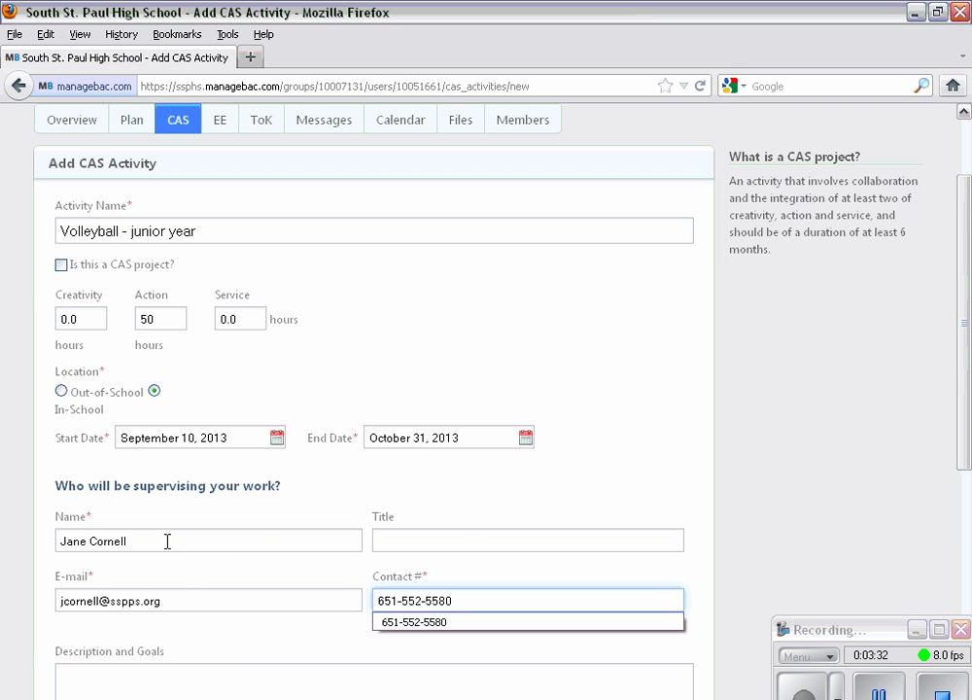
pyautogui.click(722, 562)
# - Write 'I'm playing volleyball for the first time and hope to gain skills, confidence and new friends.'
pyautogui.scroll(-5, 243, 508)
pyautogui.click(98, 356)
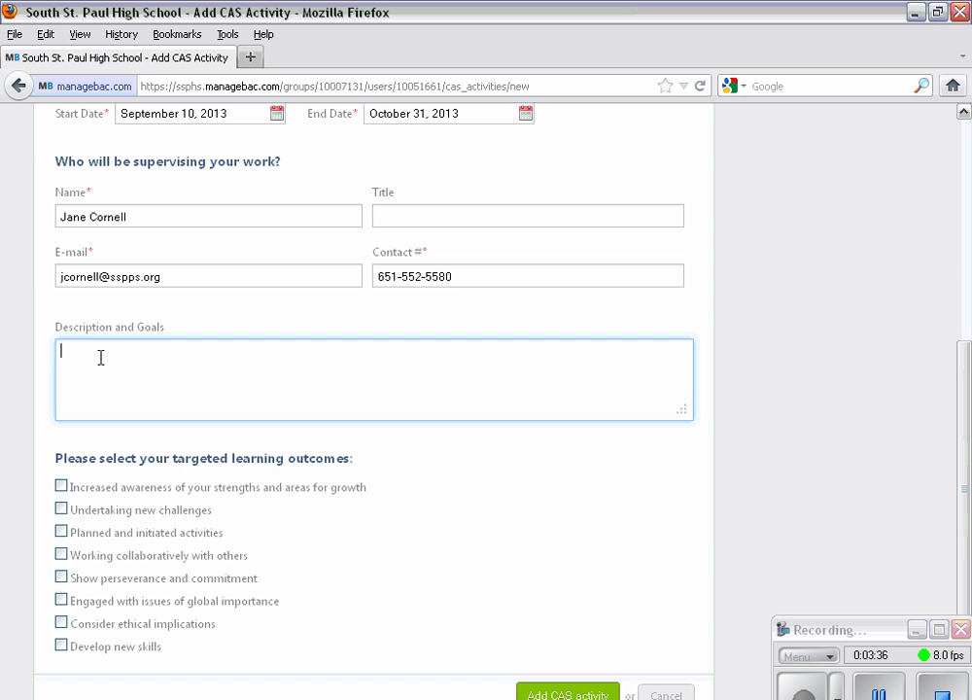
pyautogui.write("I'm playing")
pyautogui.write(' volley ')
pyautogui.write('all for the ')
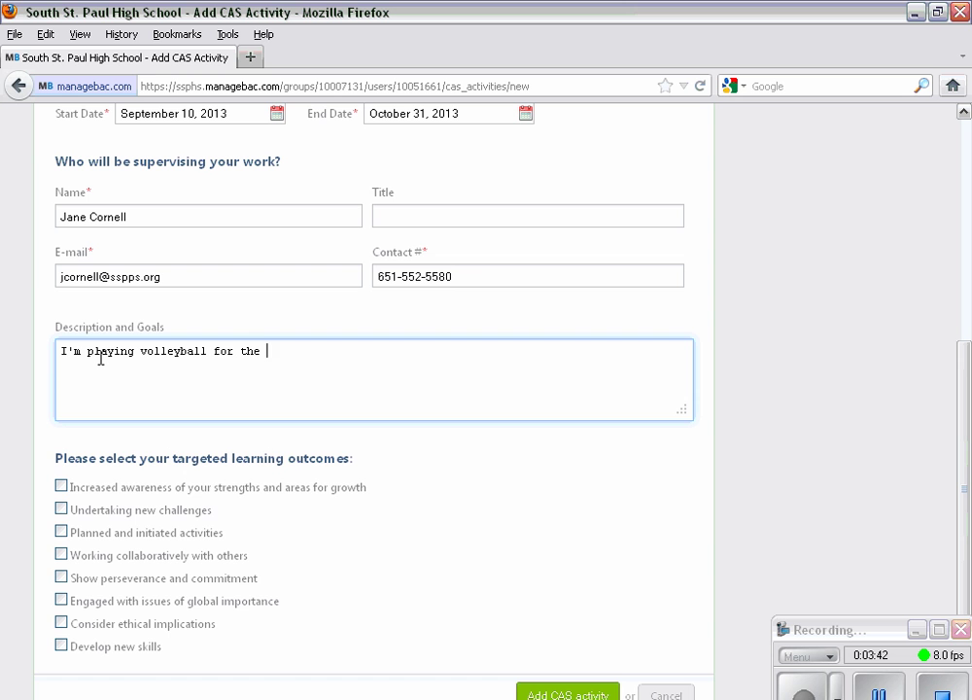
pyautogui.write('first time and ho')
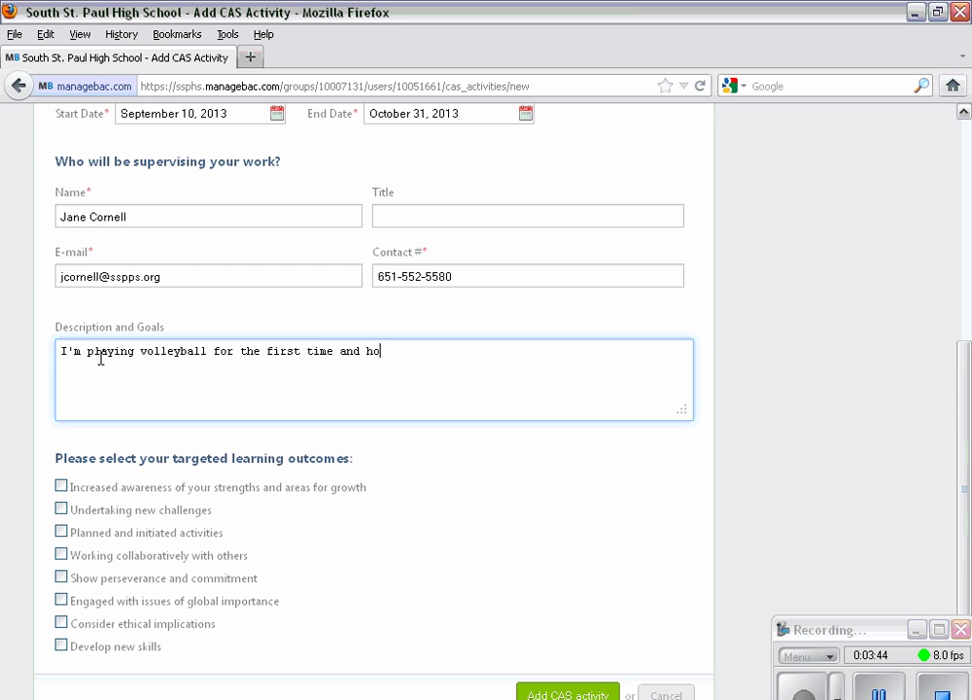
pyautogui.write('pe to gain skills, ')
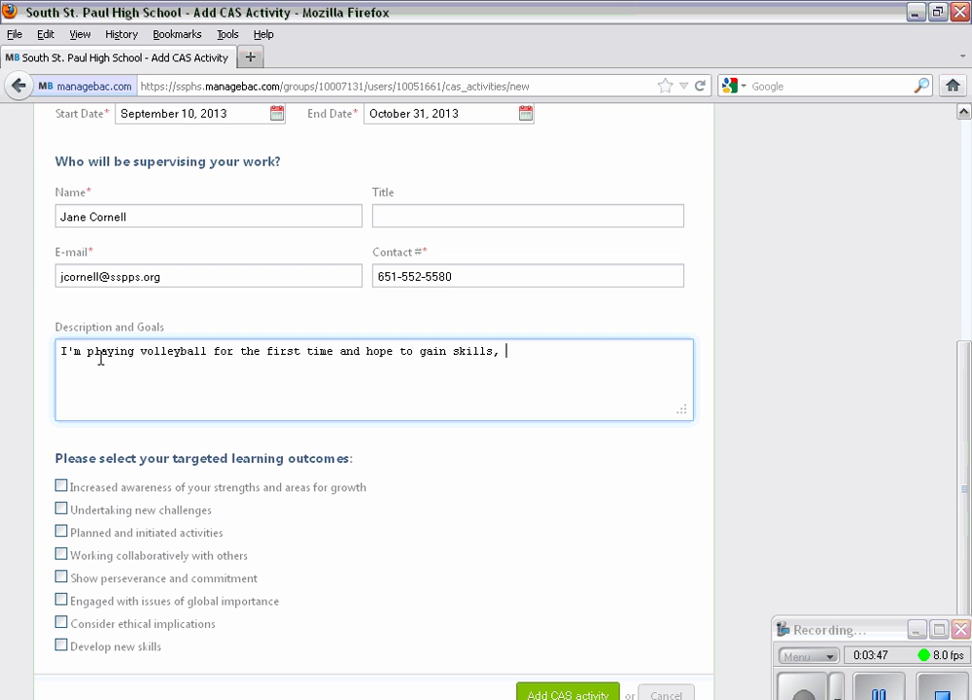
pyautogui.write('confidence and new ')
pyautogui.write('fir')
pyautogui.press('BackSpace')
pyautogui.press('BackSpace')
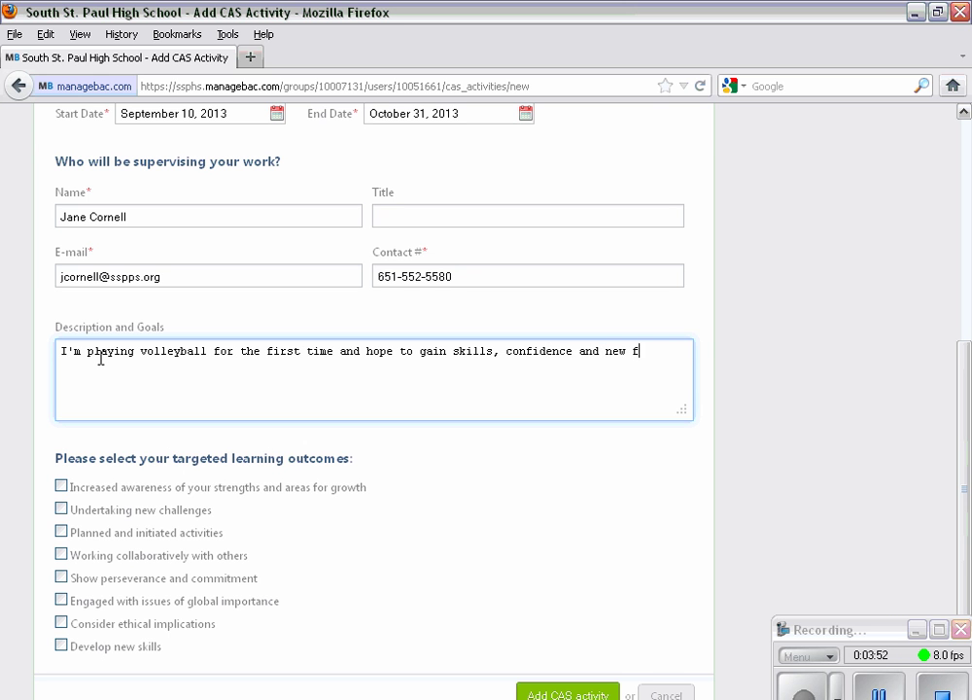
pyautogui.write('riends.')
# - Tick Undertaking new challenges, Increased awareness, Working collaboratively with others and Develop new skills
pyautogui.click(61, 509)
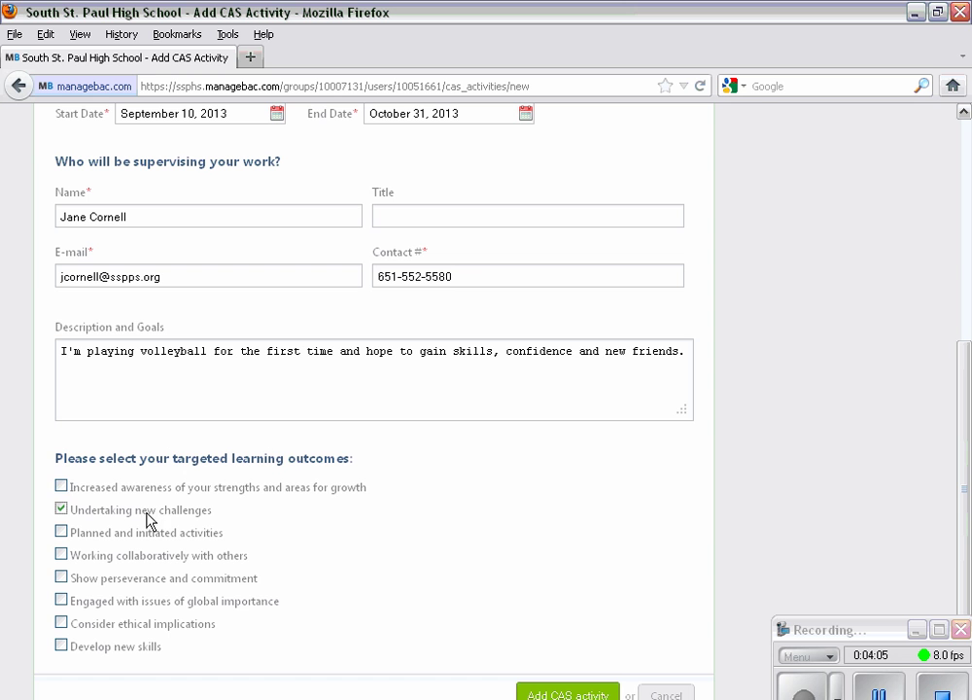
pyautogui.click(61, 487)
pyautogui.click(61, 558)
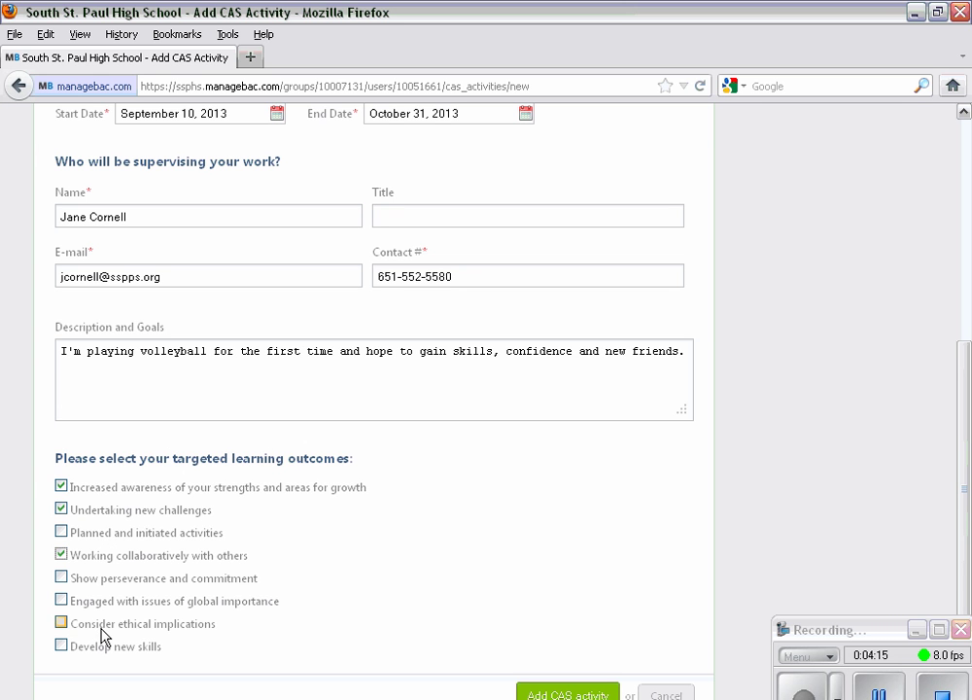
pyautogui.click(62, 647)
# - Submit the Volleyball - junior year form with the green Add CAS activity button
pyautogui.scroll(-2, 451, 573)
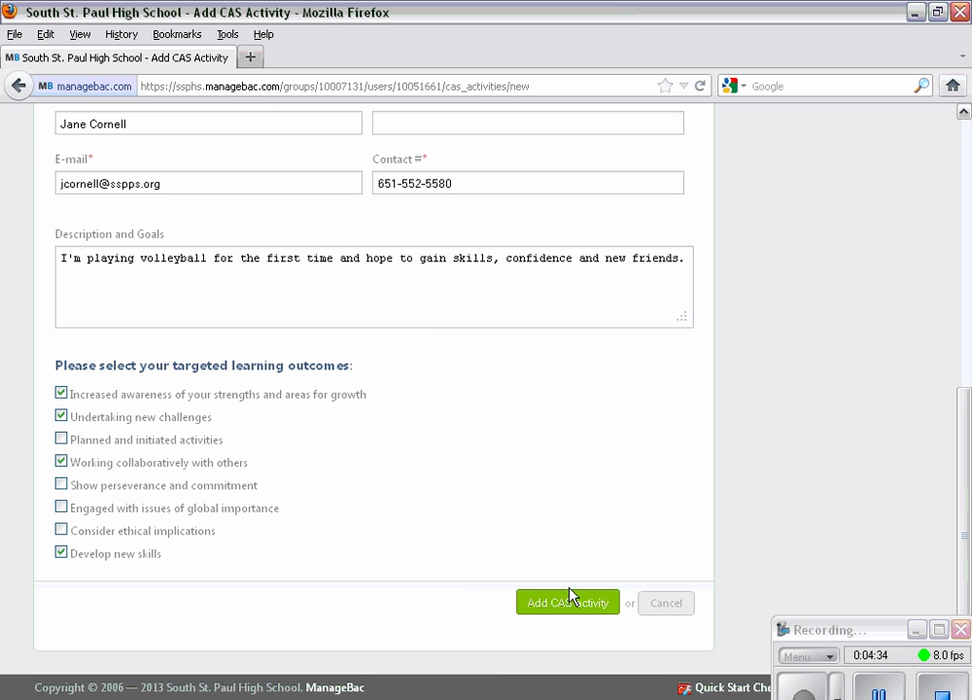
pyautogui.click(571, 604)
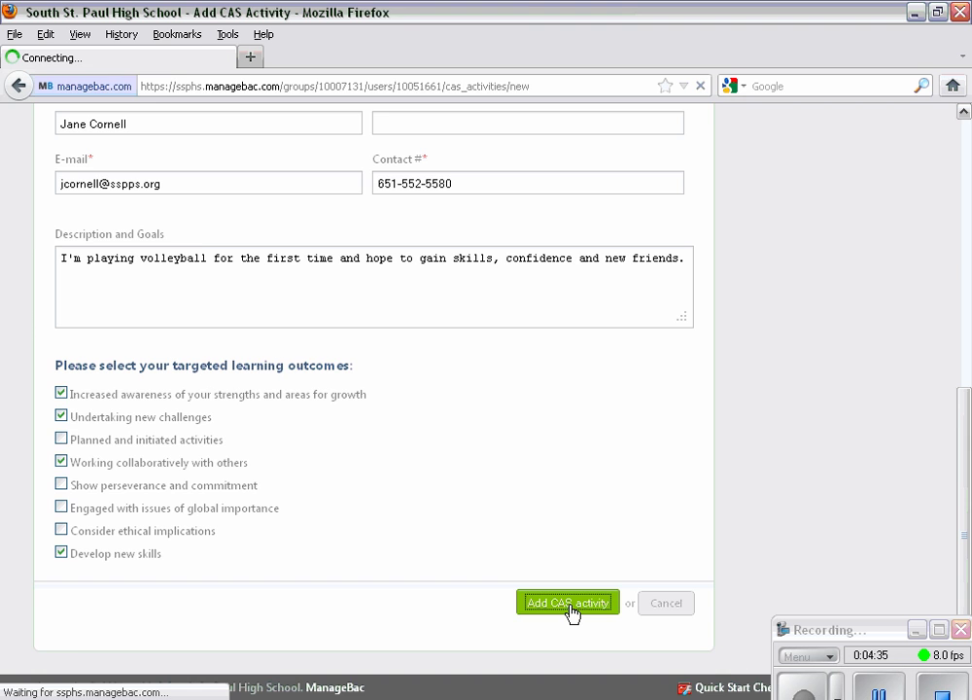